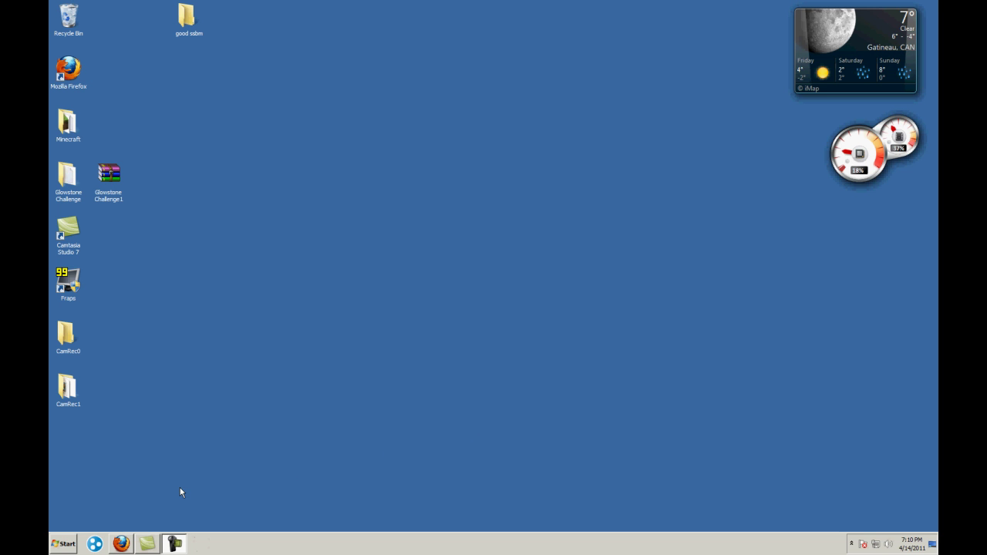
- Search the Start menu for 'file options' to list matching Control Panel items
left_click(74, 540)
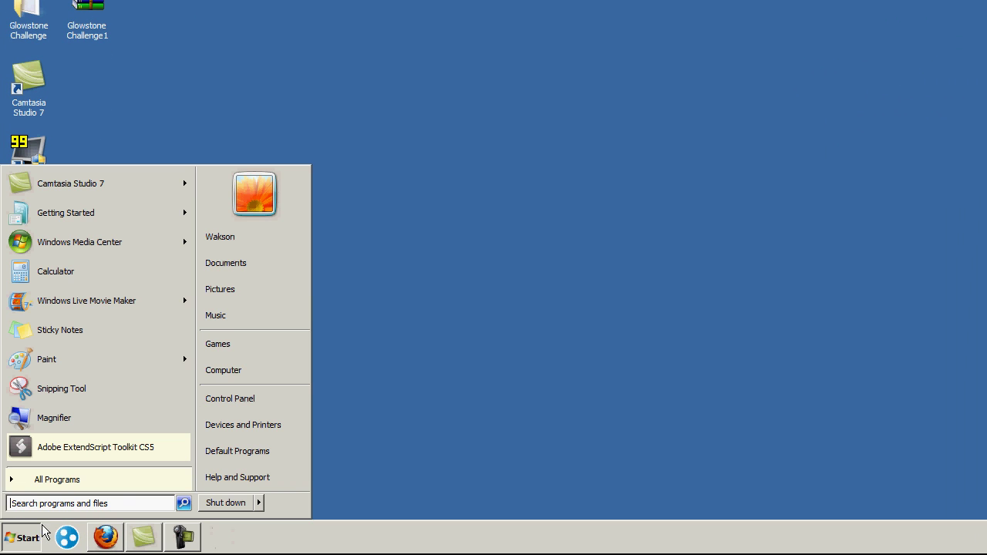
left_click(62, 503)
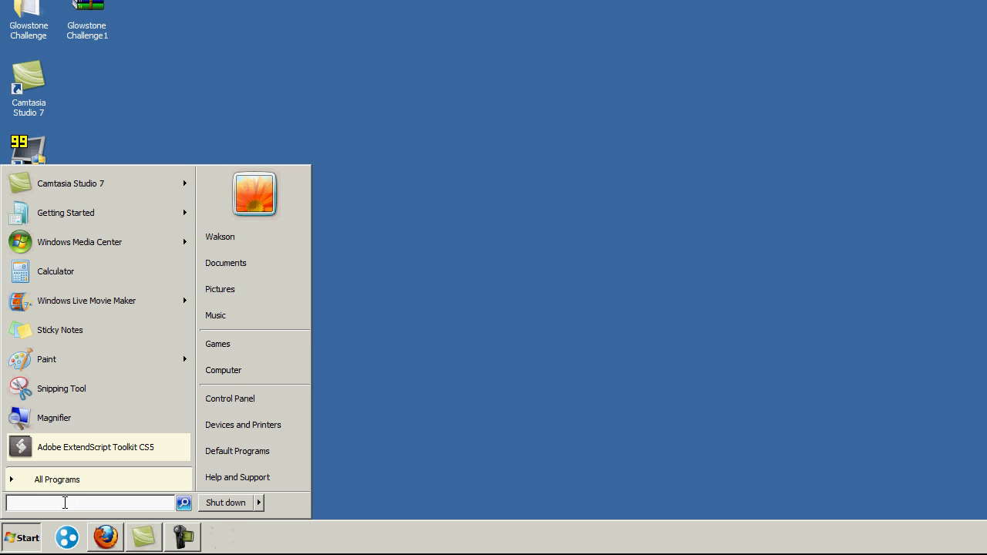
left_click(345, 451)
left_click(31, 538)
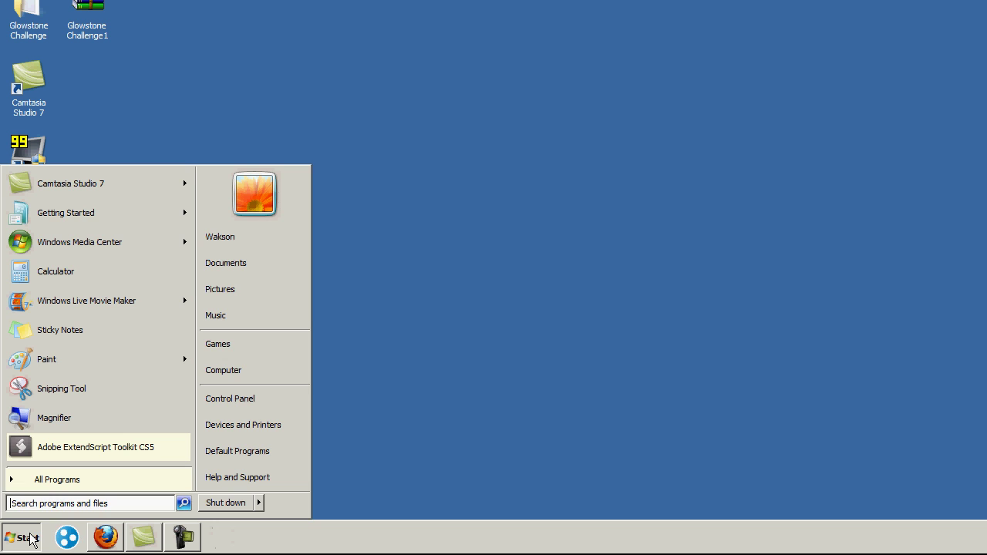
left_click(61, 503)
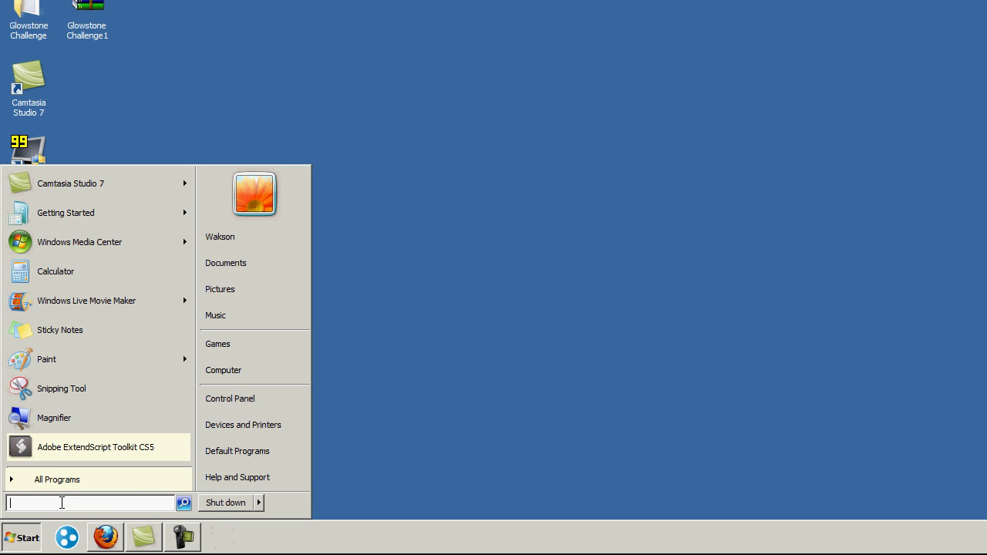
type("file")
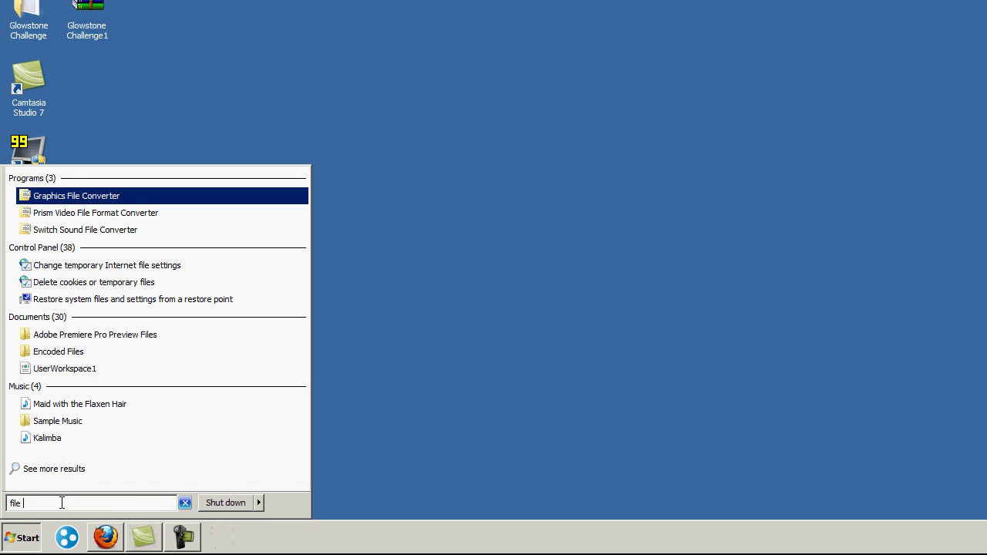
type(" options")
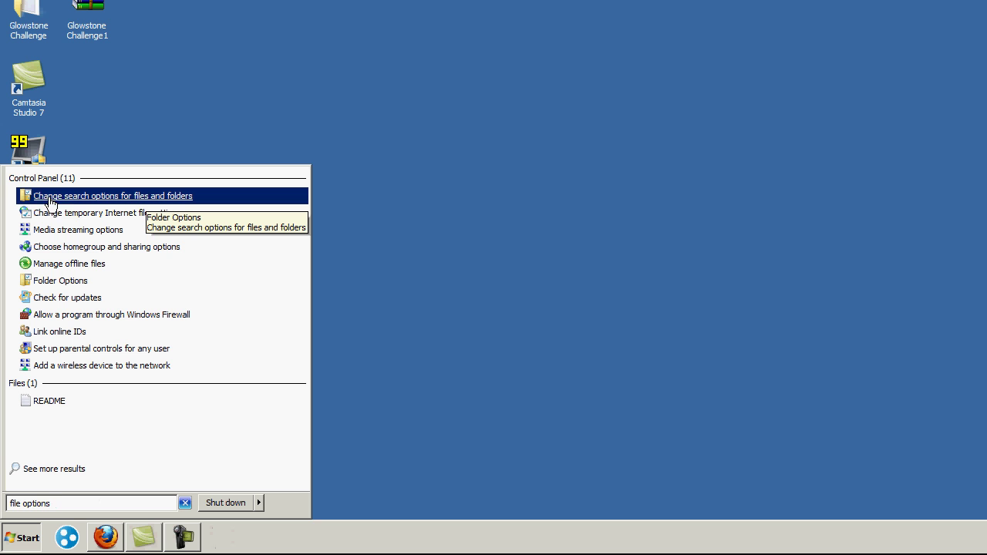
- Enable 'Show hidden files, folders, and drives' on the Folder Options View tab and confirm with OK
left_click(171, 194)
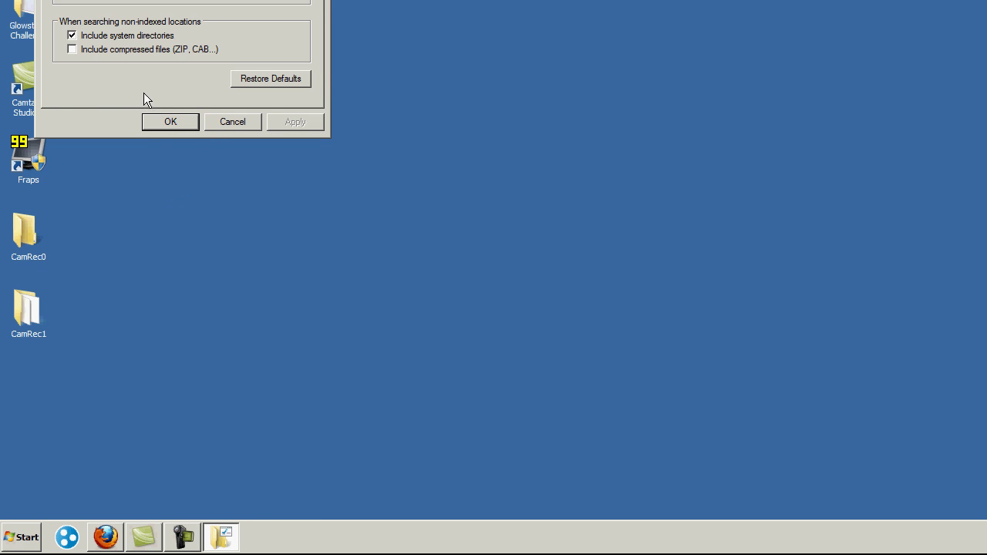
left_click_drag(158, 7, 449, 245)
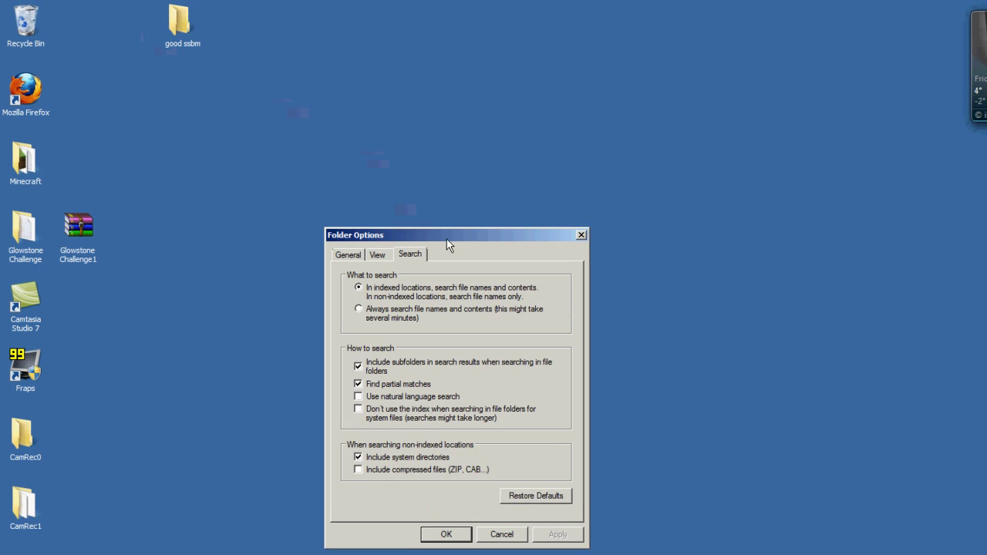
left_click(392, 264)
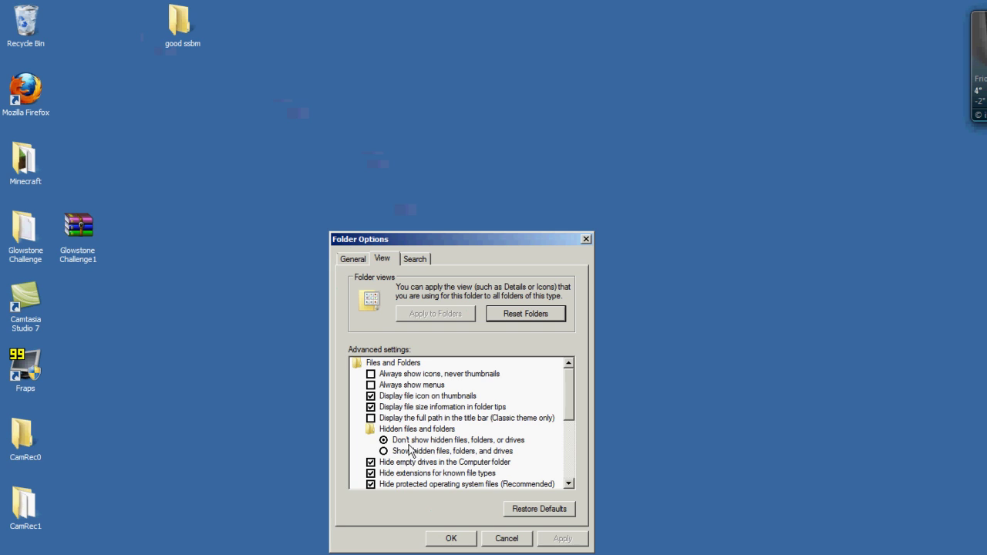
left_click(327, 353)
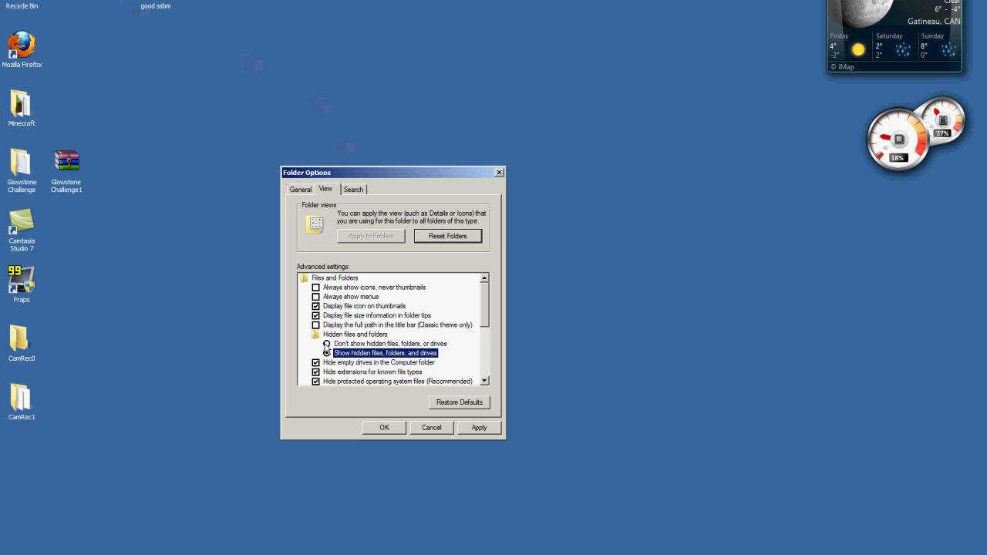
left_click(383, 428)
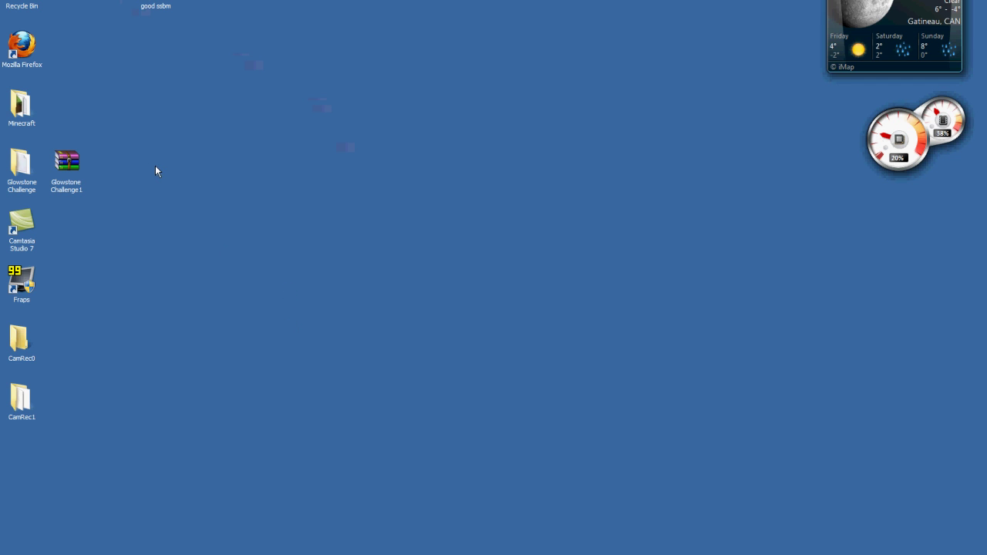
- Open the desktop Glowstone Challenge1.zip in WinRAR and bring up its Extract To dialog
left_click_drag(113, 215, 113, 219)
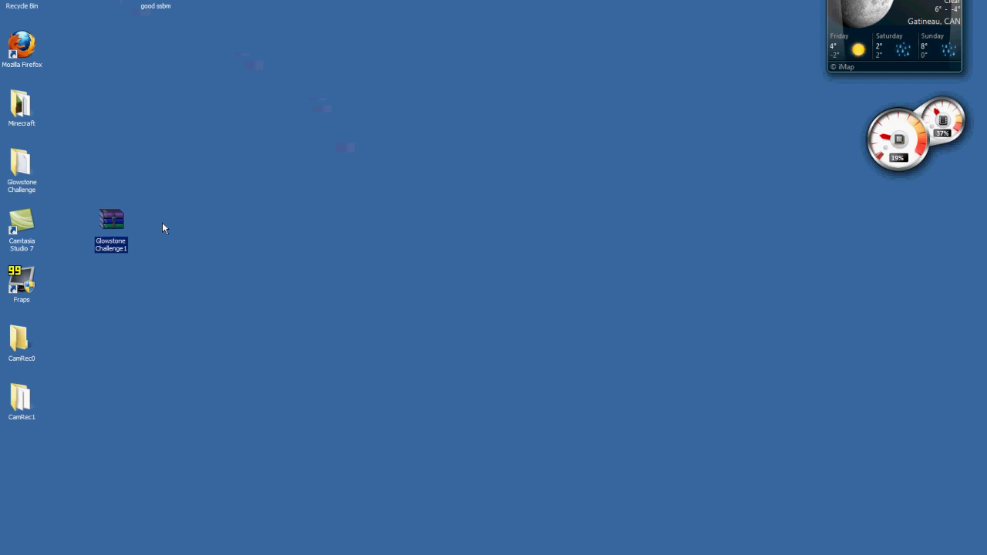
left_click(162, 222)
left_click(121, 225)
double_click(122, 226)
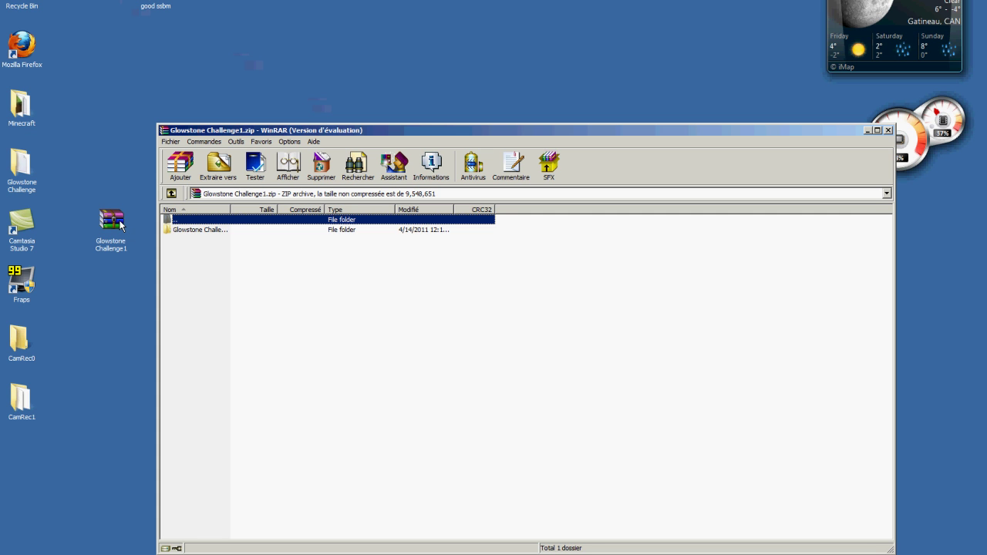
left_click(223, 164)
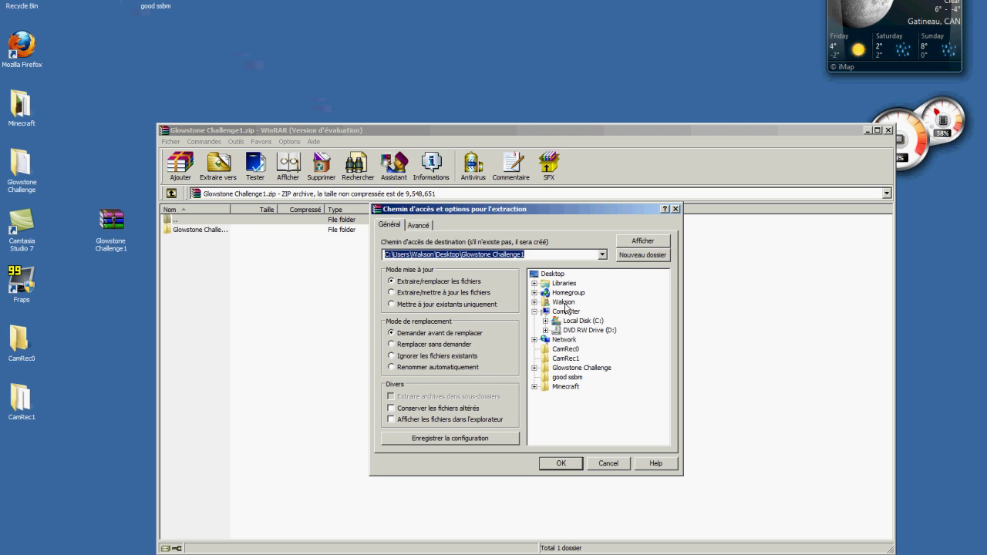
- Extract to the user's AppData\Roaming\.minecraft\saves folder, reaching a level.dat replace prompt
left_click(535, 302)
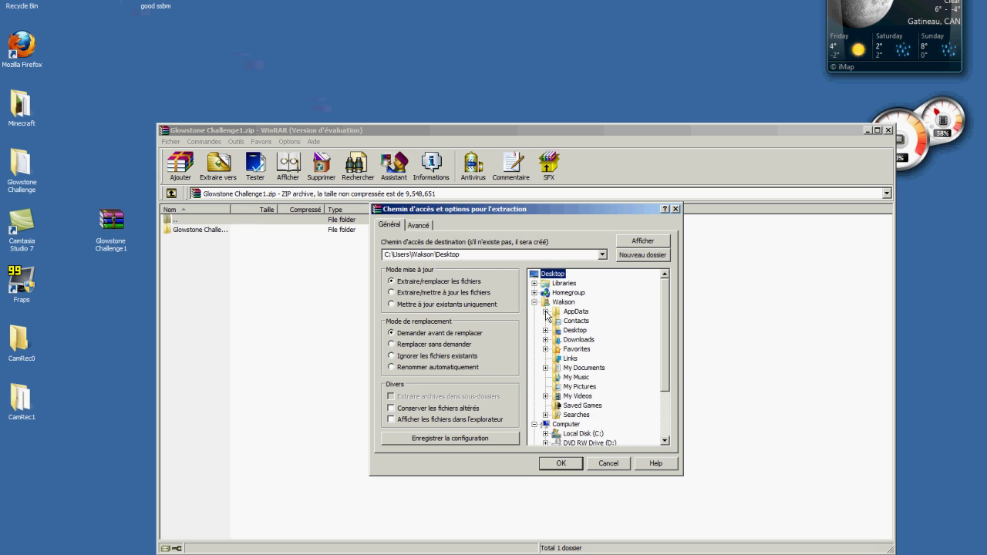
left_click(545, 311)
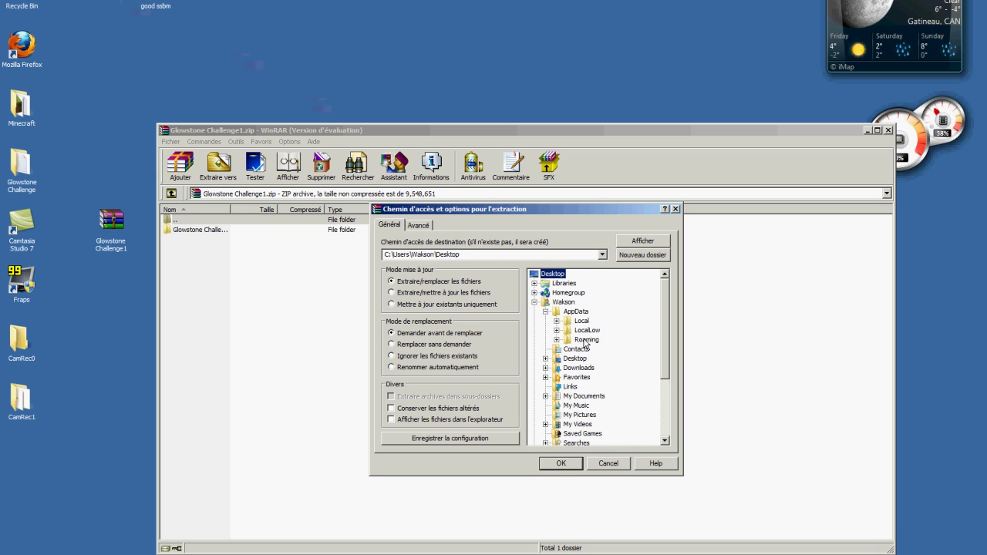
left_click(557, 340)
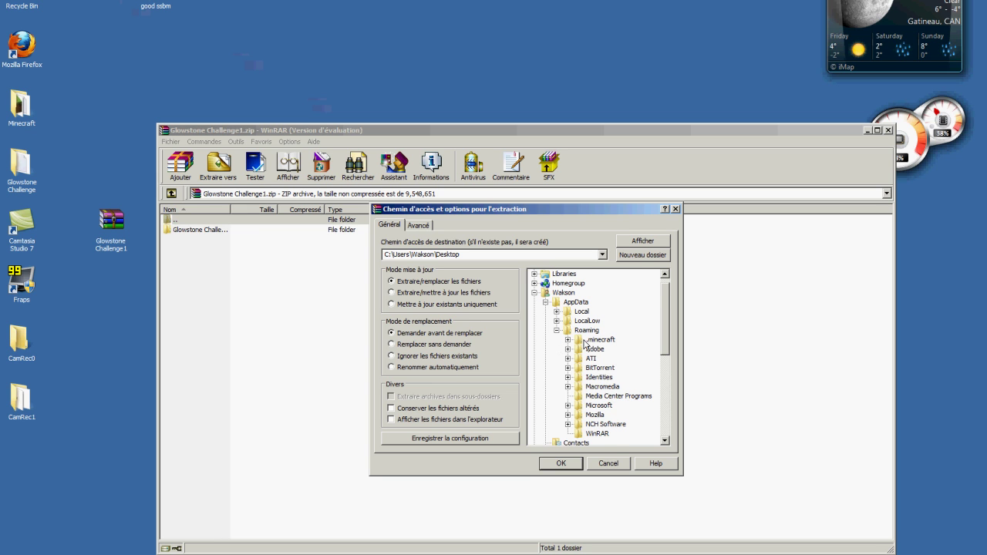
left_click(567, 340)
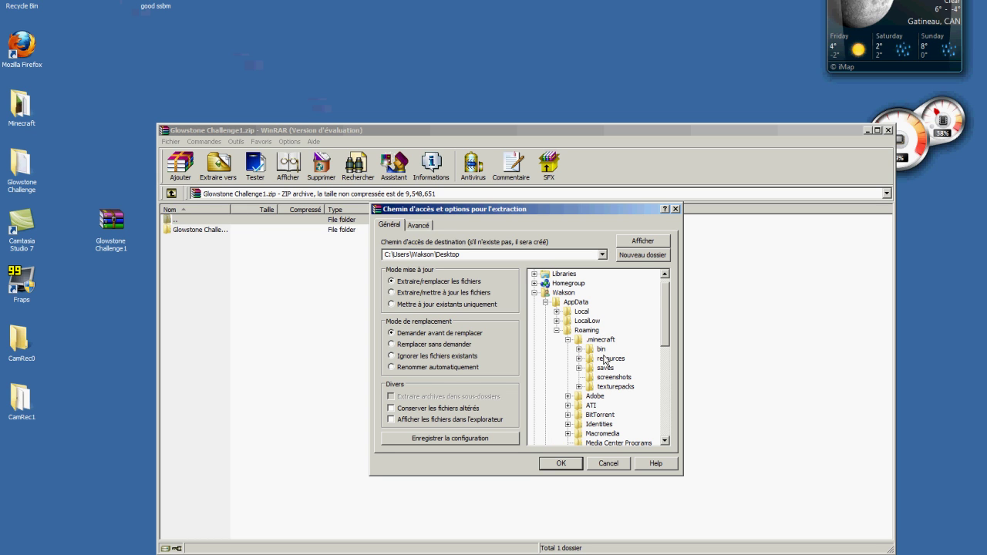
left_click(605, 369)
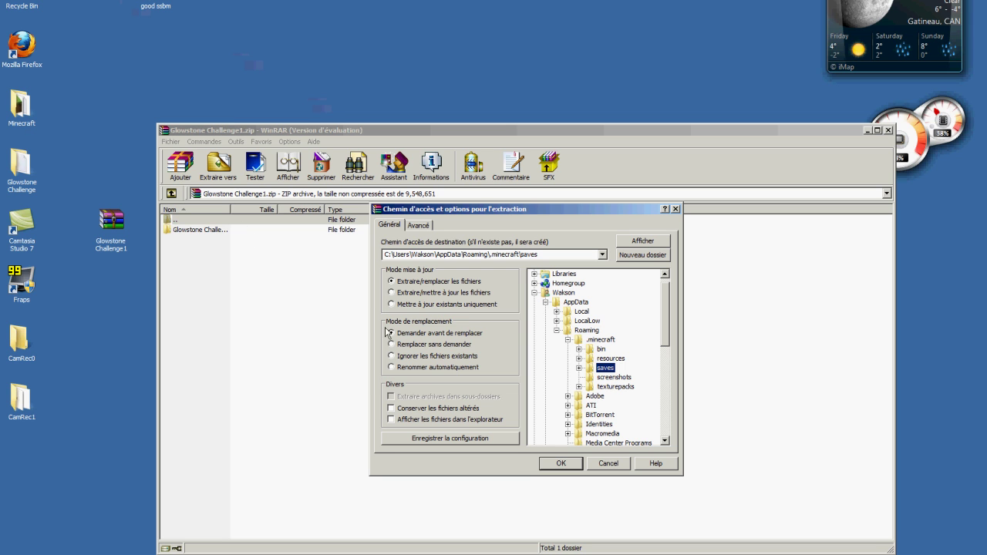
left_click(580, 465)
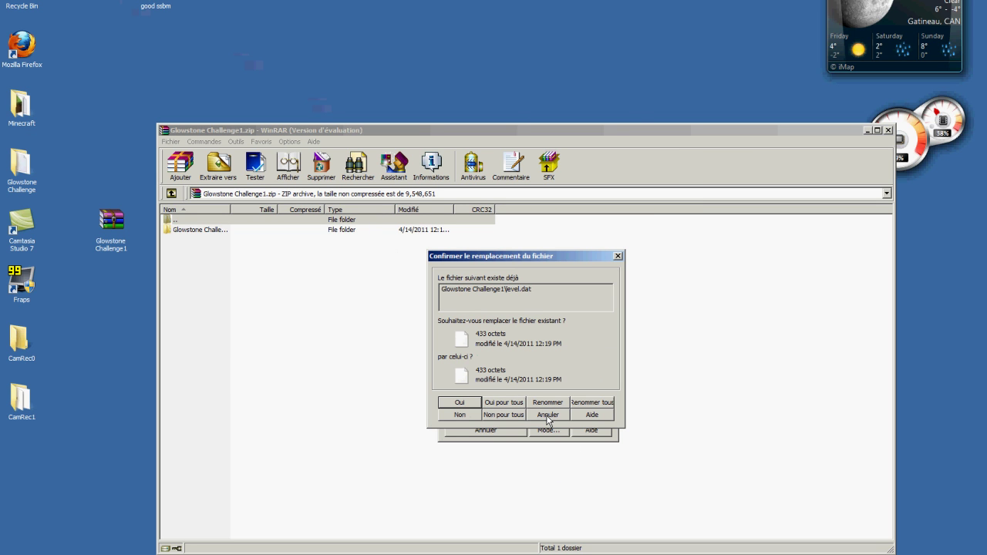
- Cancel replacing level.dat and close the Glowstone Challenge1 archive window
left_click(548, 420)
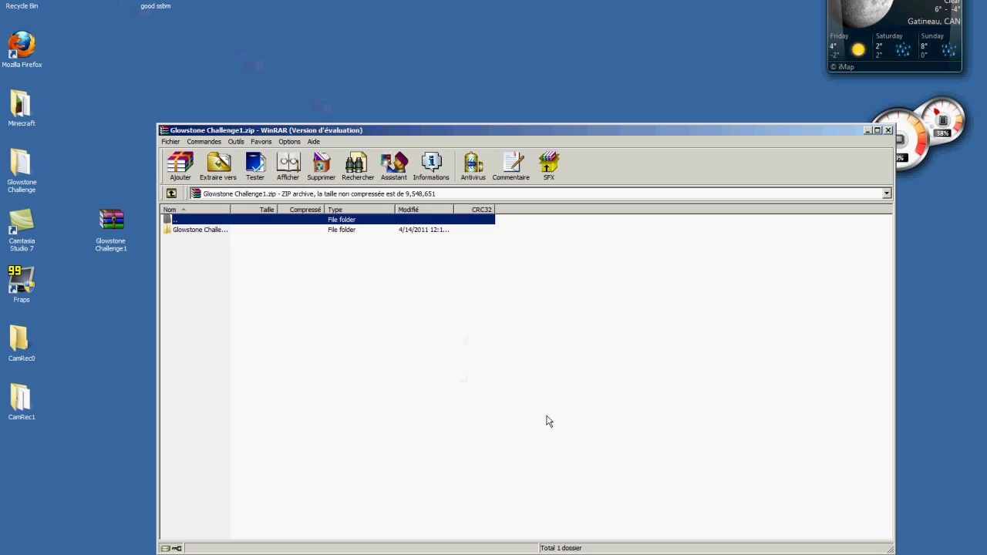
left_click(463, 378)
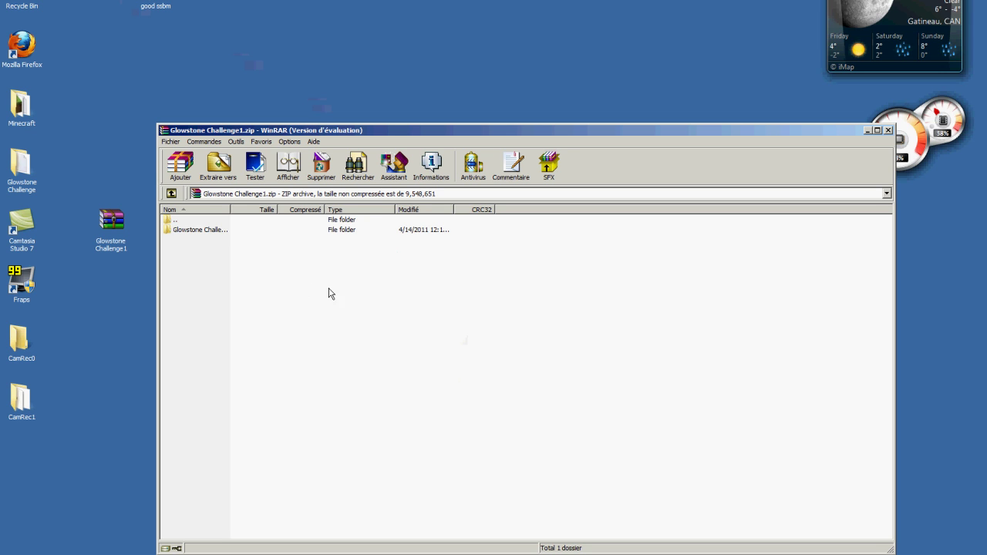
left_click(121, 223)
left_click(295, 293)
left_click(888, 131)
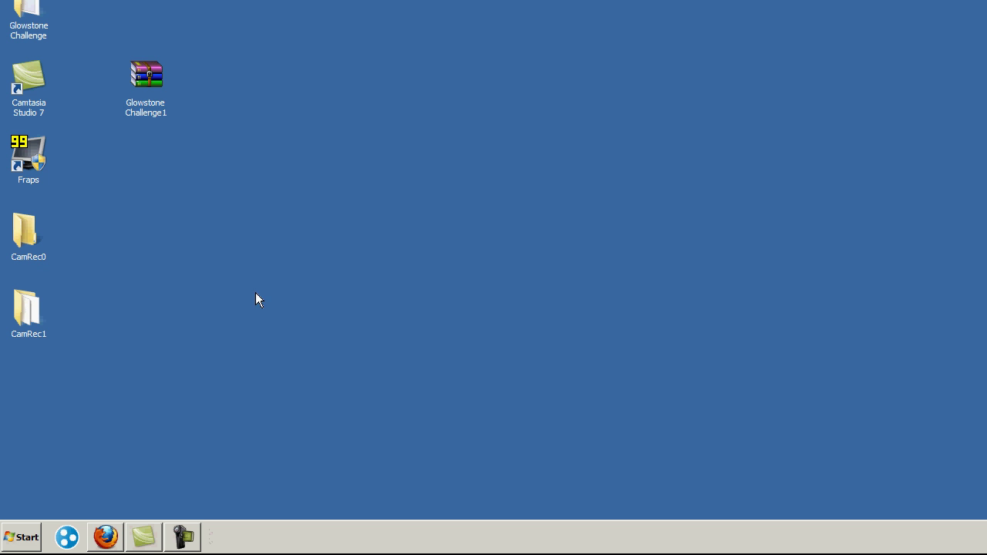
- Open the personal user folder from the Start menu
left_click(158, 73)
left_click(258, 100)
left_click(30, 540)
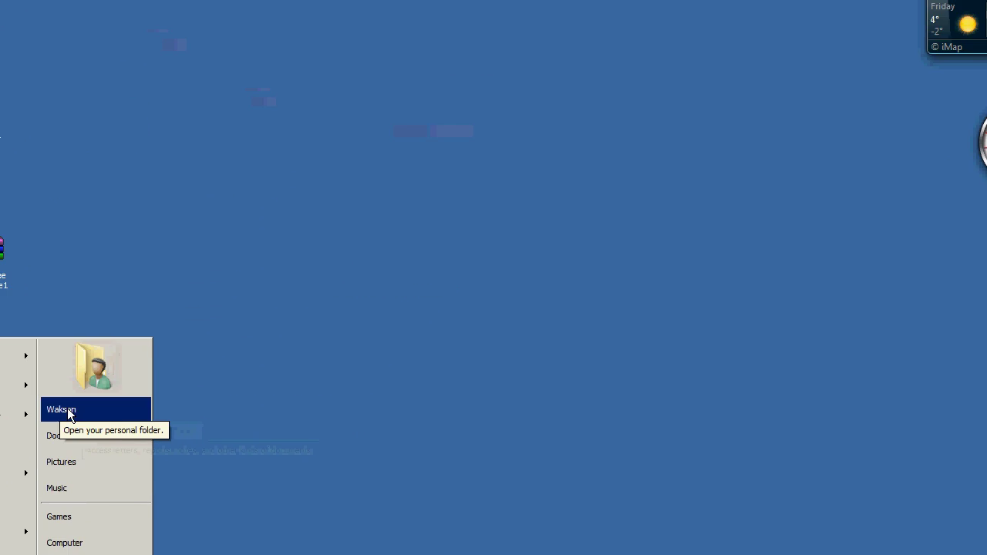
left_click(239, 240)
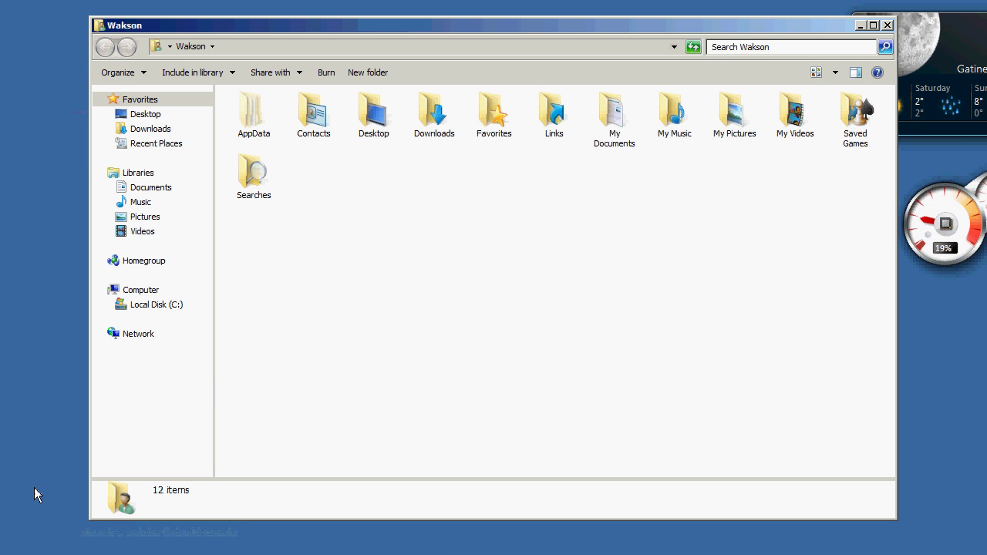
- Browse through AppData, Roaming and .minecraft into the saves folder
left_click(276, 138)
left_click(354, 205)
left_click(254, 119)
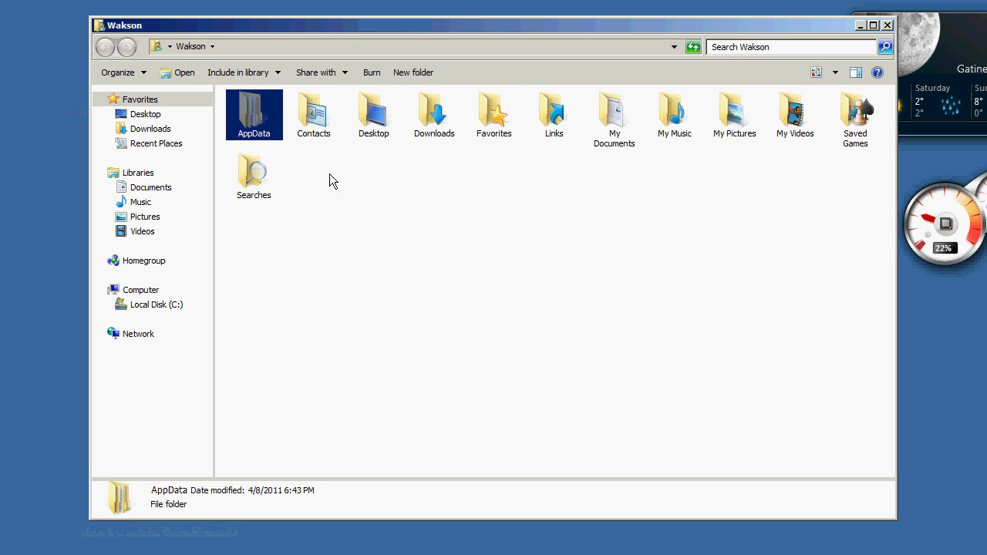
left_click(330, 181)
double_click(263, 113)
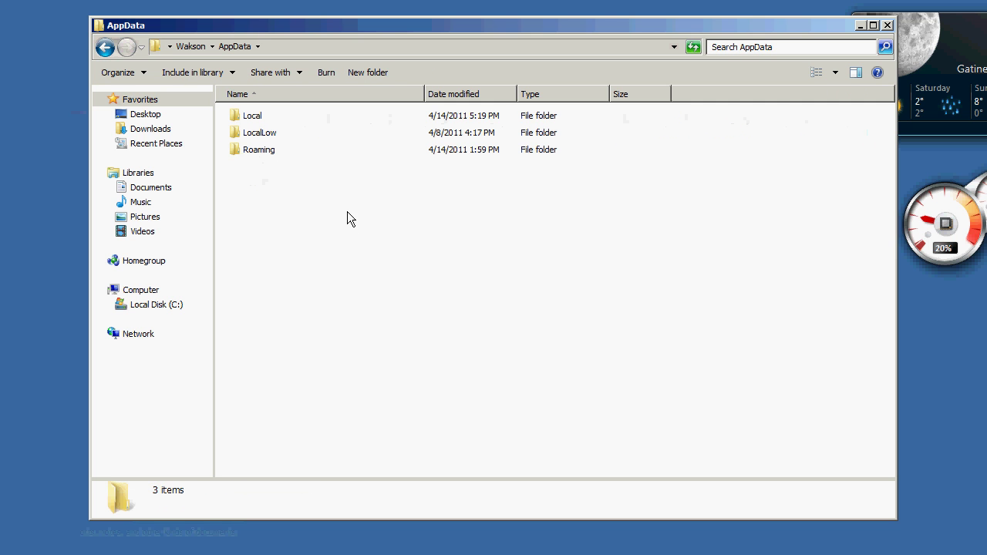
double_click(270, 150)
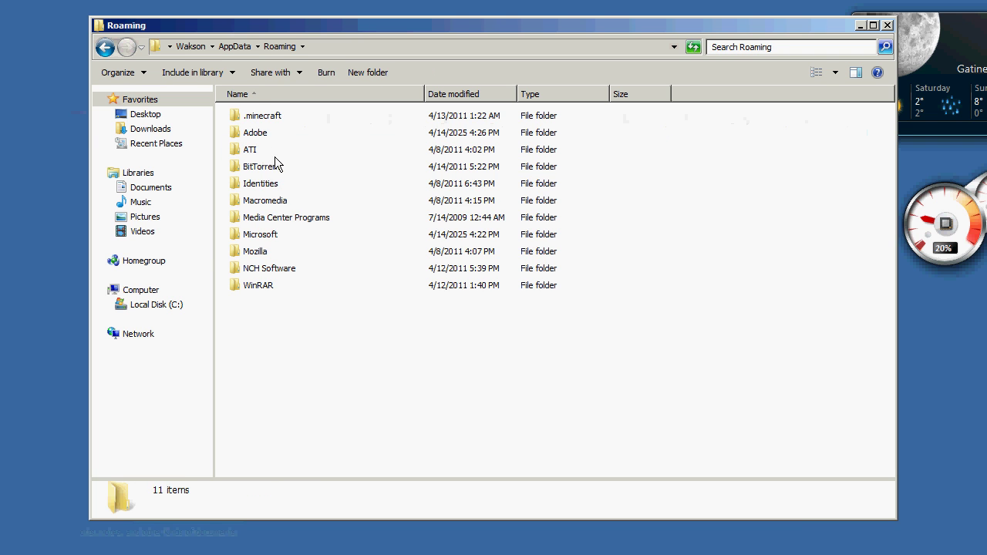
double_click(260, 117)
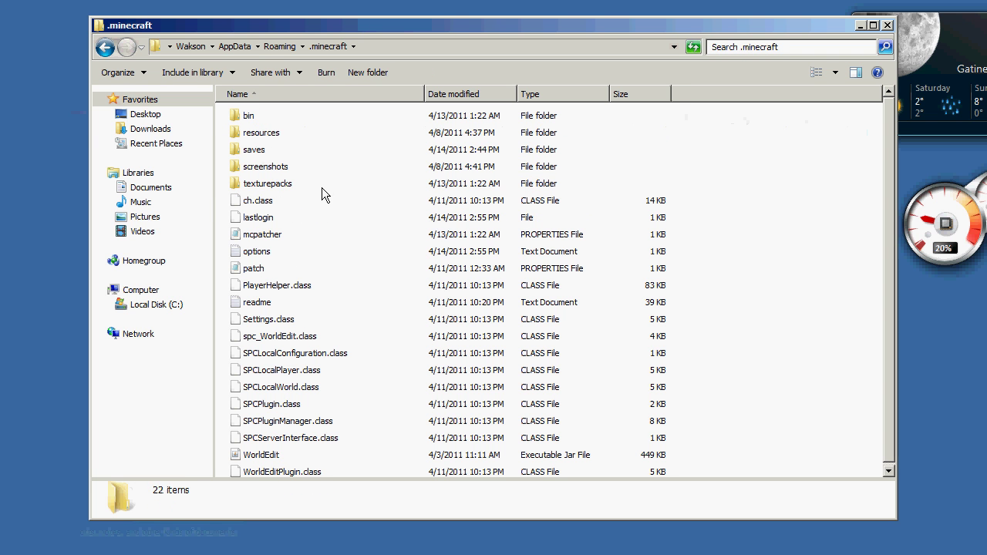
double_click(259, 151)
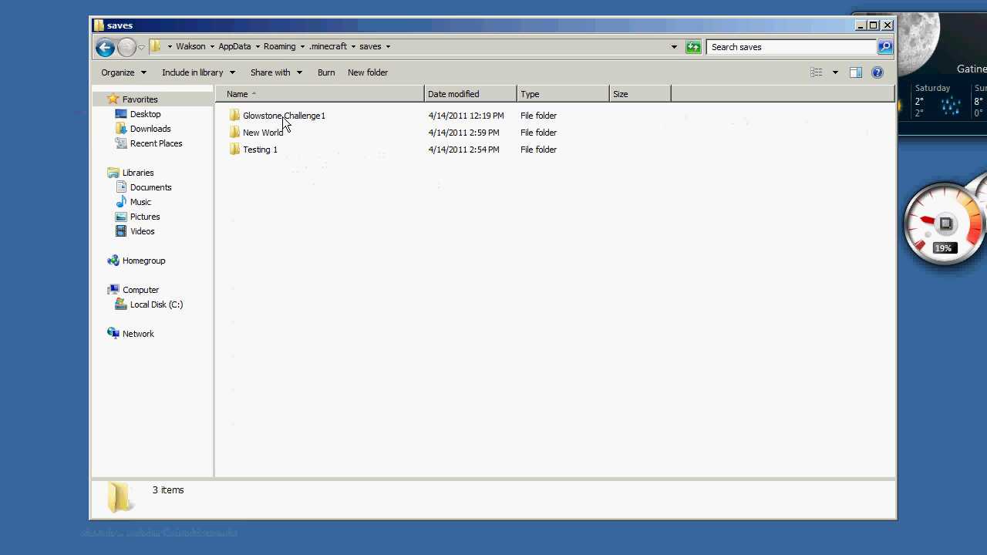
mouse_move(284, 116)
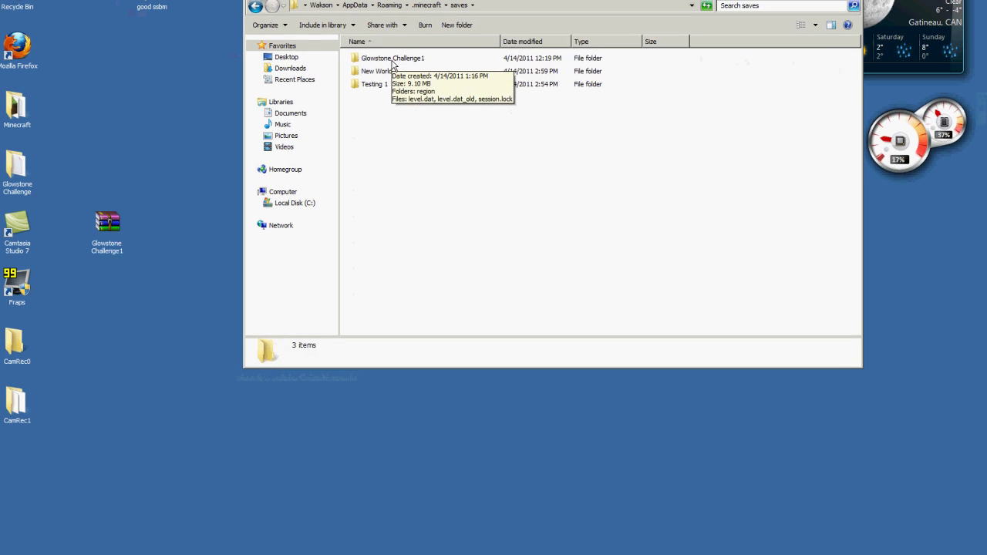
- Send the Glowstone Challenge1 world to the Recycle Bin and reopen its desktop zip
left_click(396, 59)
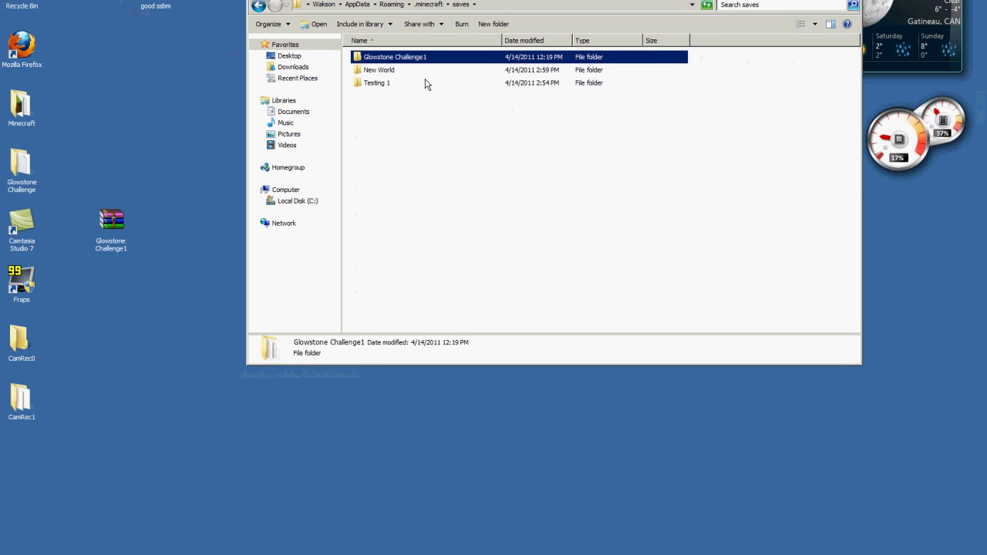
key("Delete")
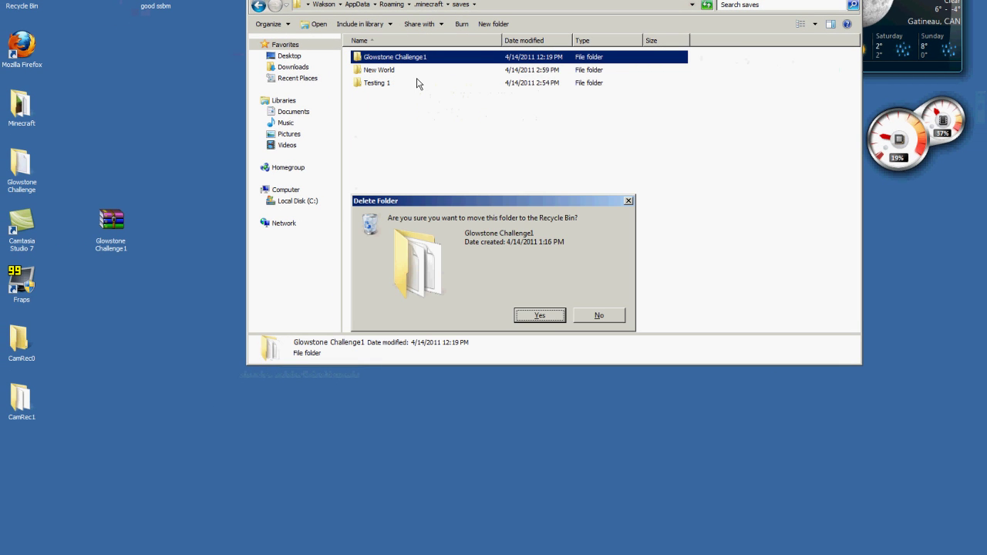
key("Return")
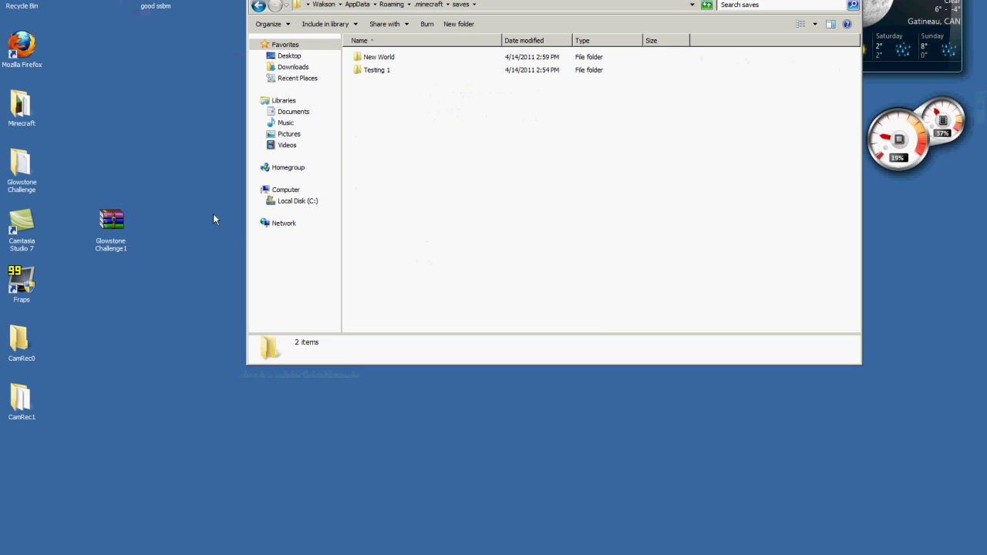
double_click(108, 214)
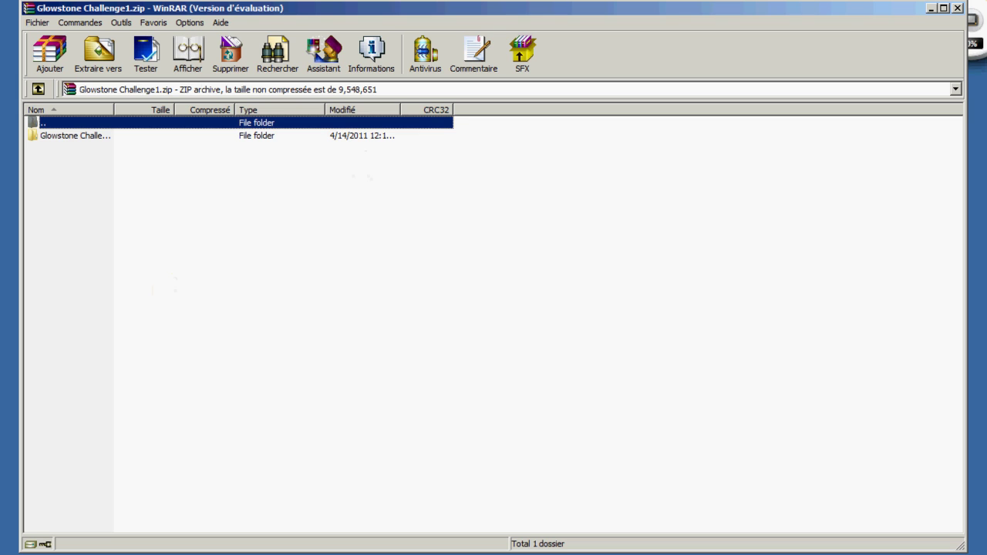
- Extract Glowstone Challenge1.zip into AppData\Roaming\.minecraft\saves, this time without a replace prompt
left_click(90, 49)
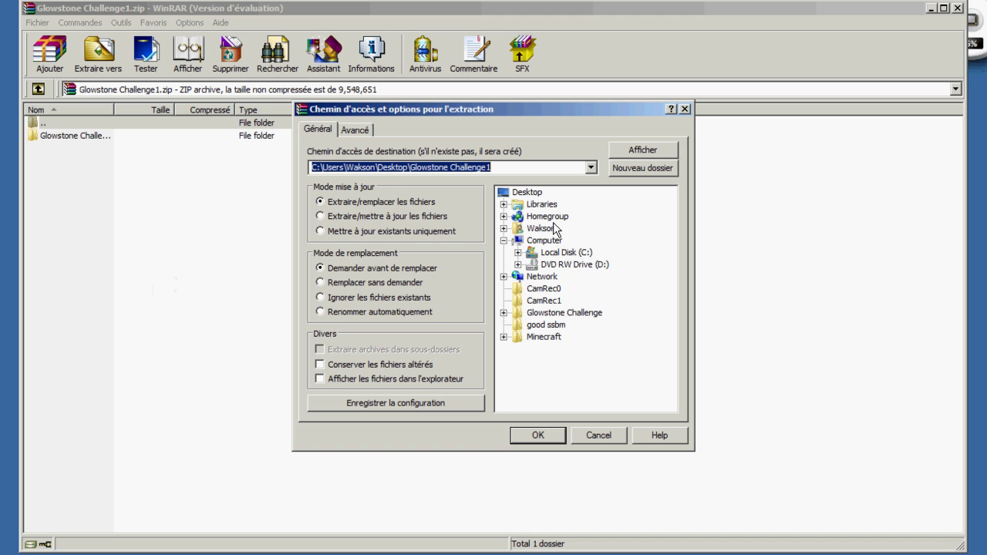
left_click(504, 229)
left_click(519, 240)
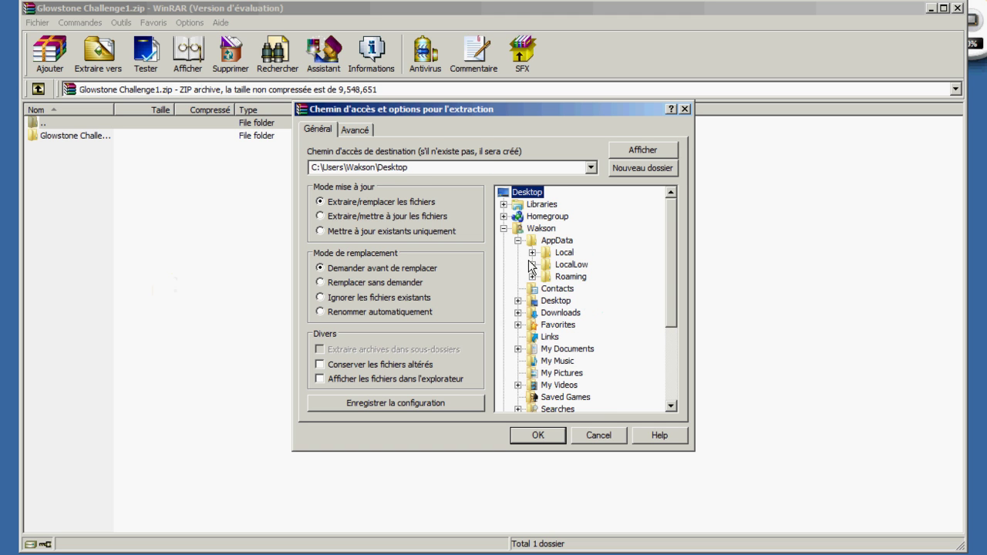
left_click(531, 276)
left_click(545, 276)
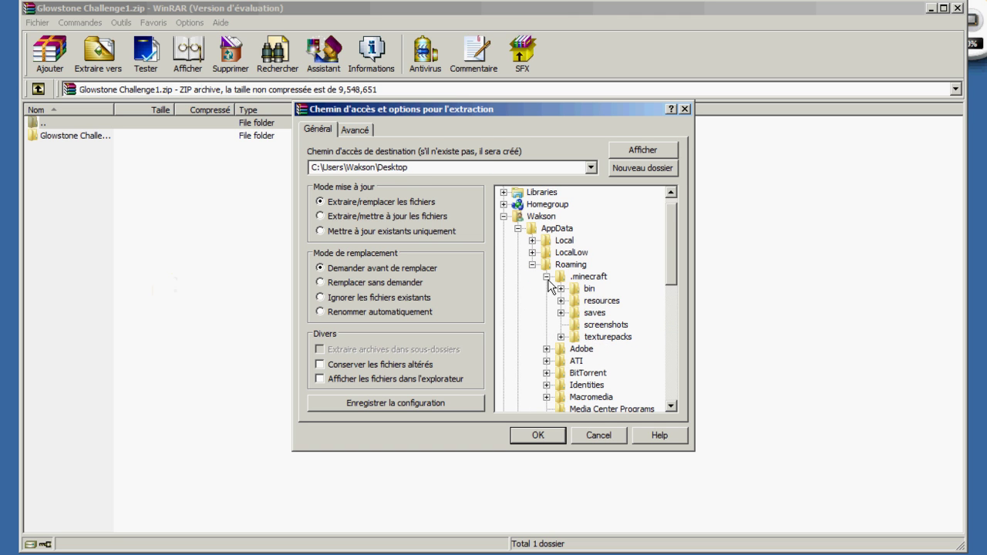
left_click(591, 314)
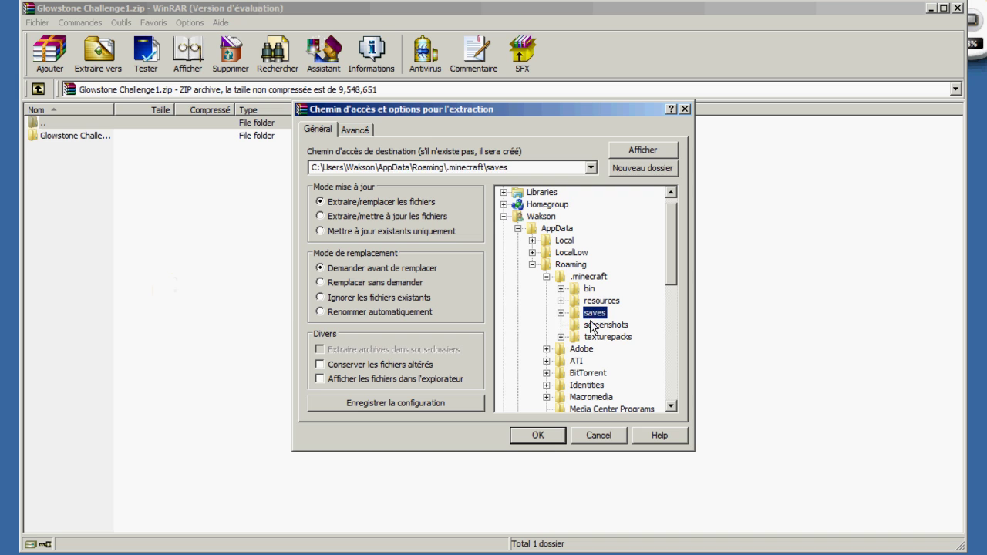
left_click(558, 432)
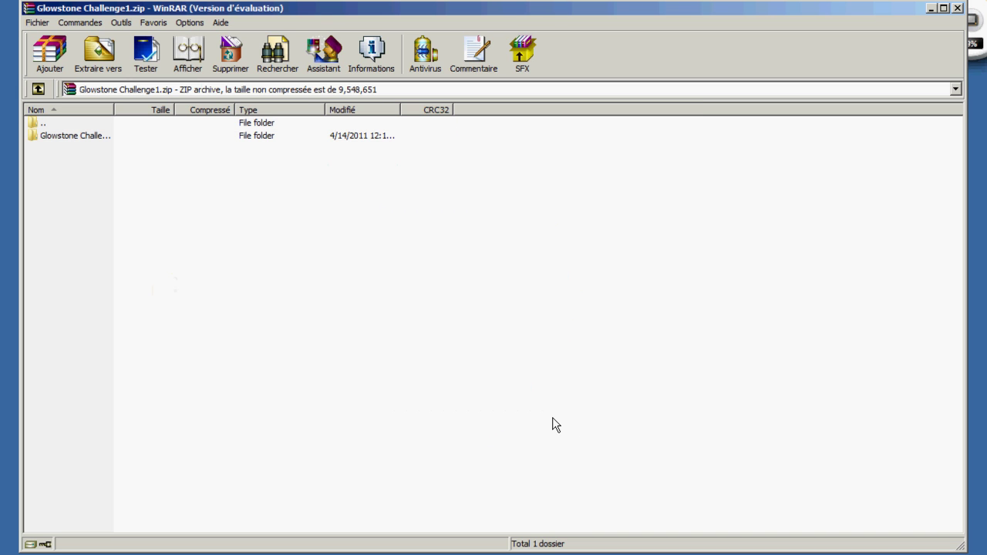